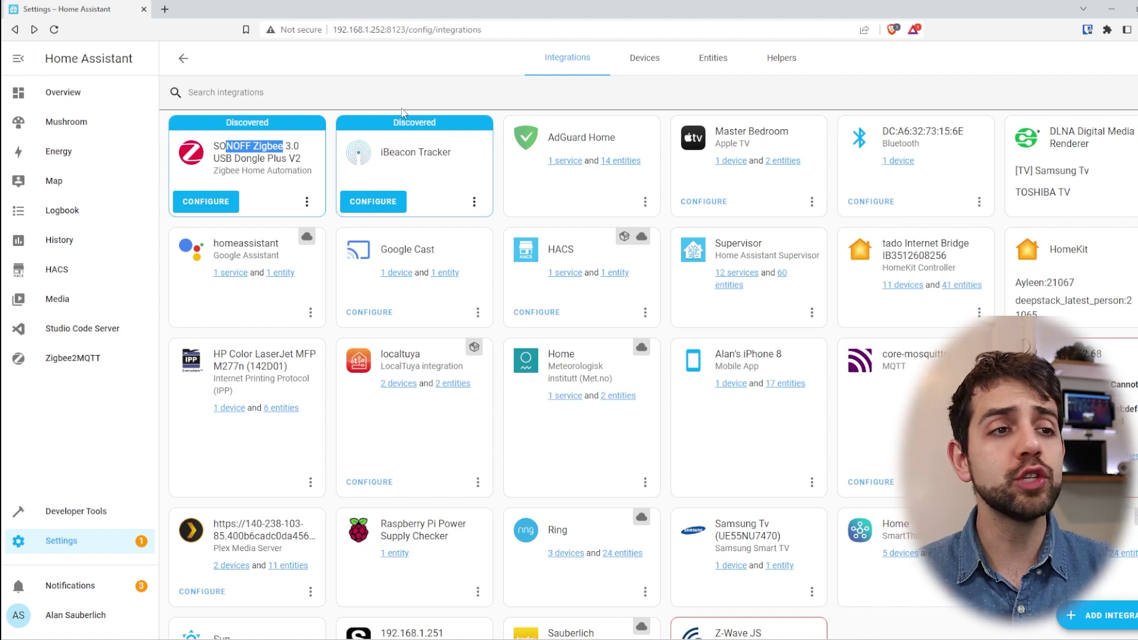
Dismiss the Sonoff integration's options without changes and open that integration's list of devices.
left_click(402, 112)
scroll(409, 178, "down", 3)
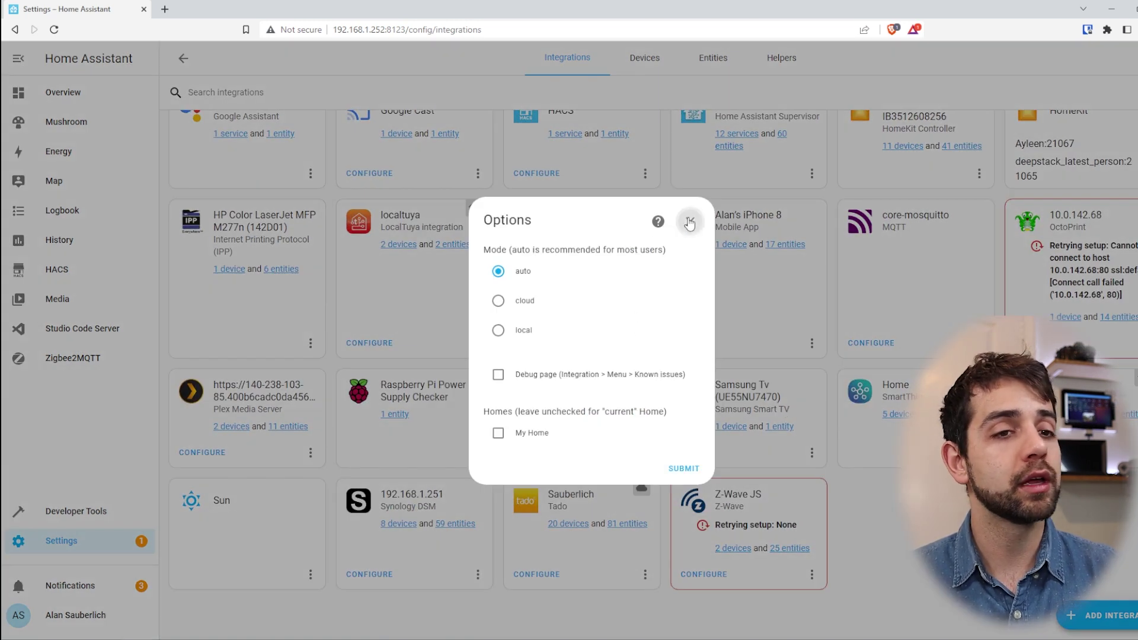
left_click(686, 221)
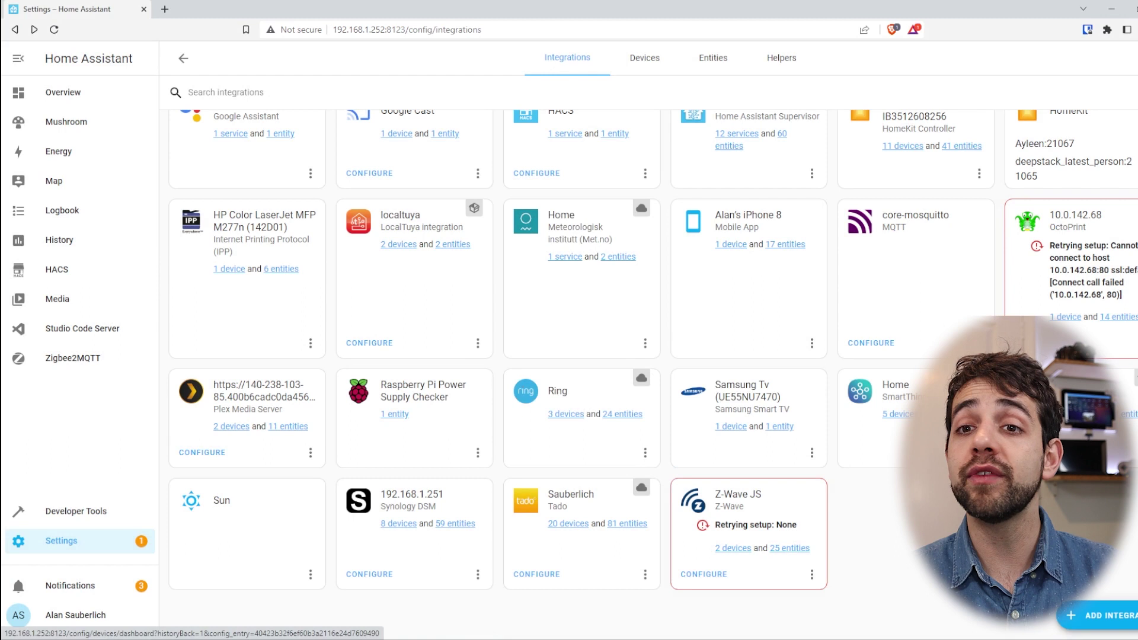
left_click(1011, 414)
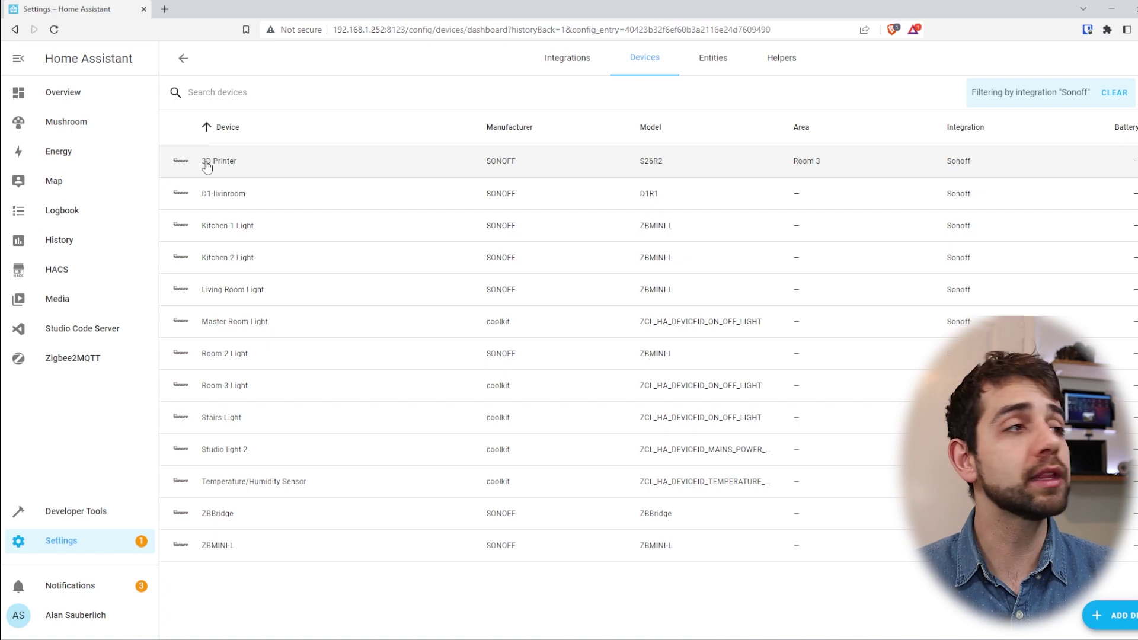
Open the 3D Printer device, test its switch by turning it on and off, and return to the device list.
left_click(970, 167)
left_click(741, 179)
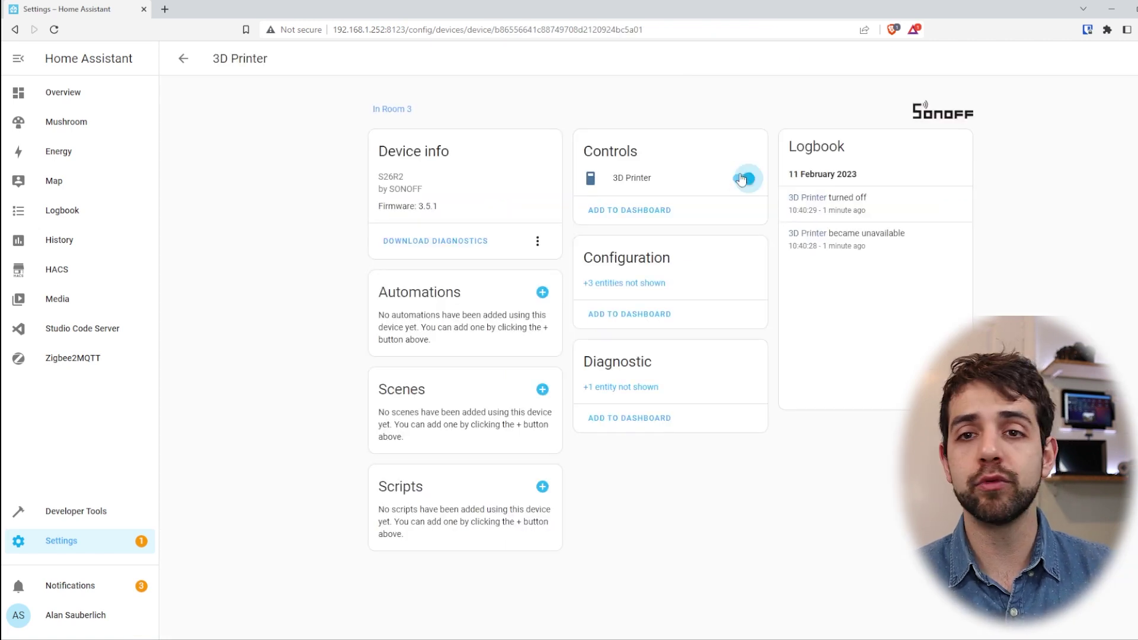
left_click(741, 178)
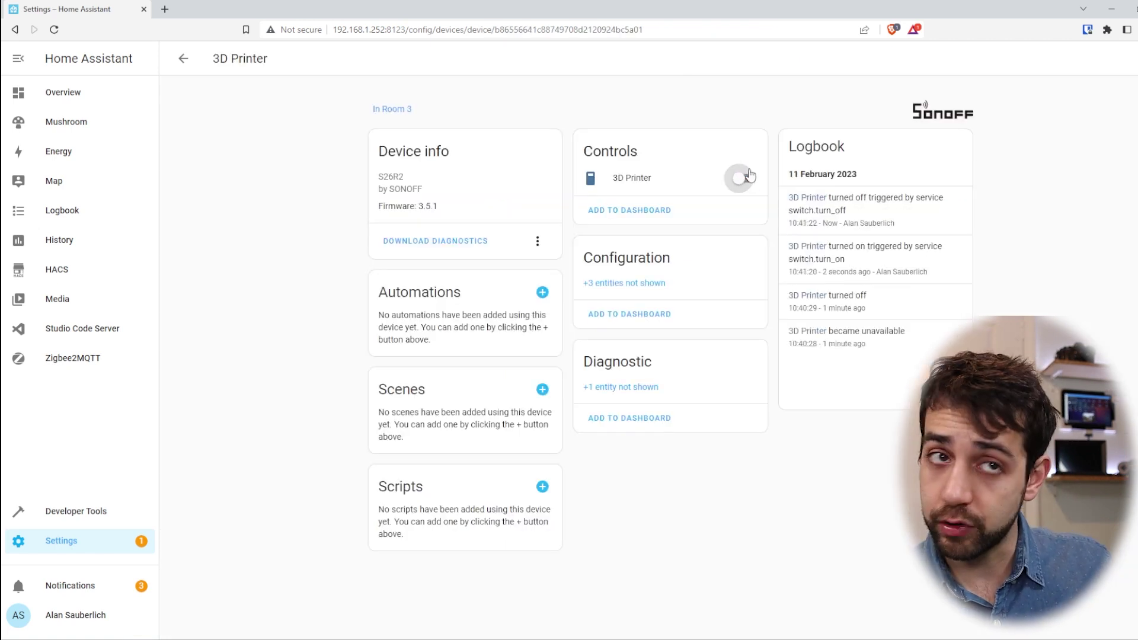
left_click(185, 60)
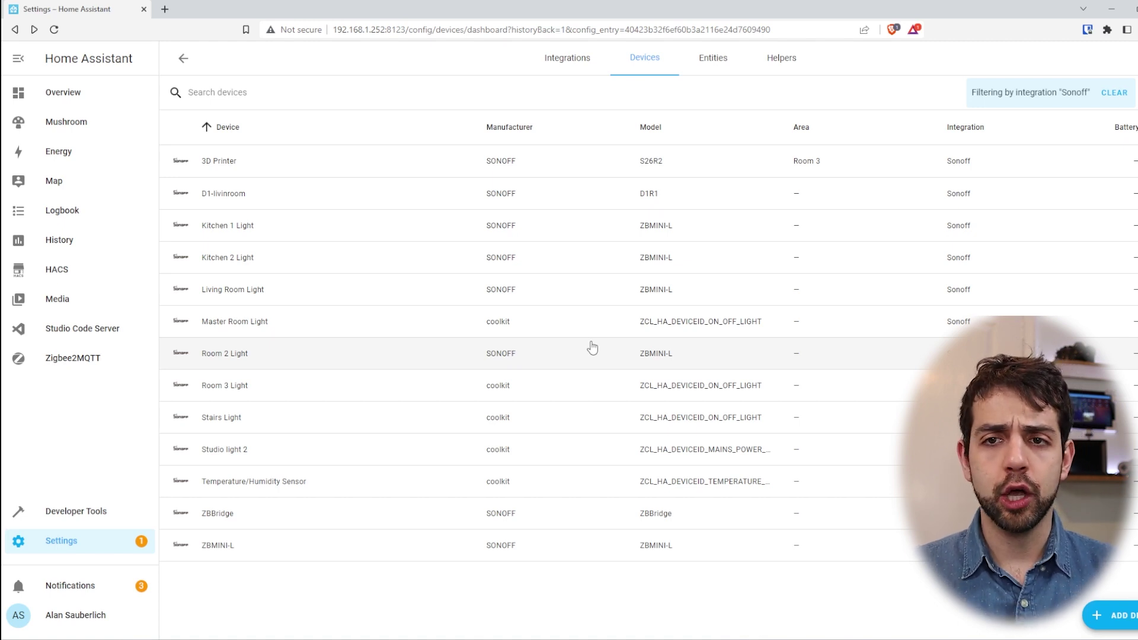
Open the Mushroom dashboard's Lamps view and test the ZBMINI-L and D1-livinroom lights by toggling them.
left_click(66, 122)
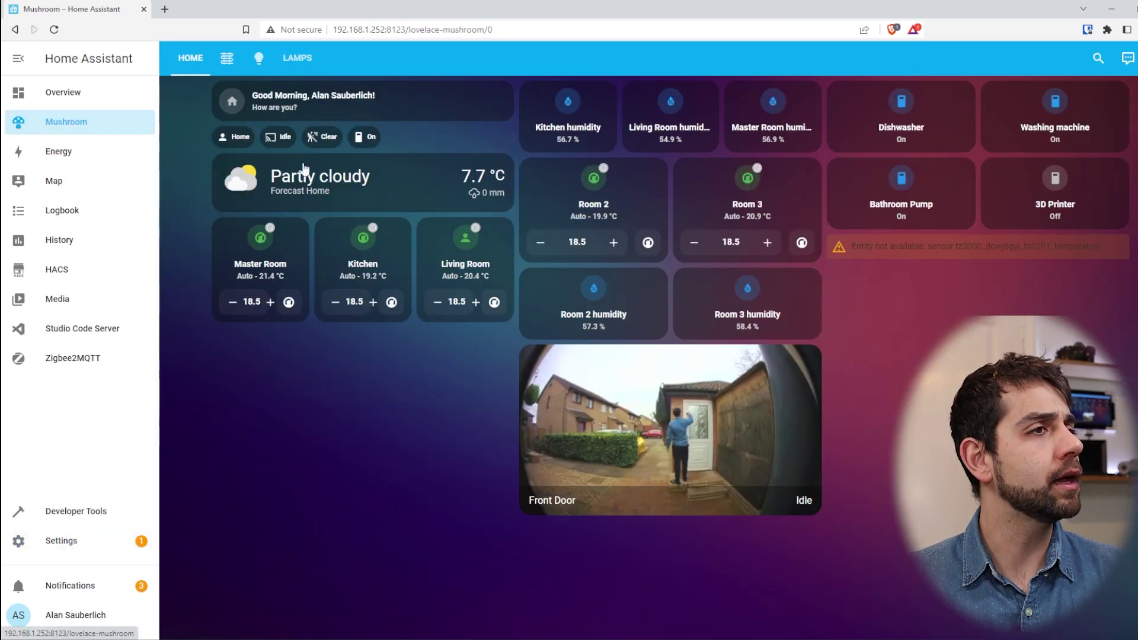
left_click(285, 58)
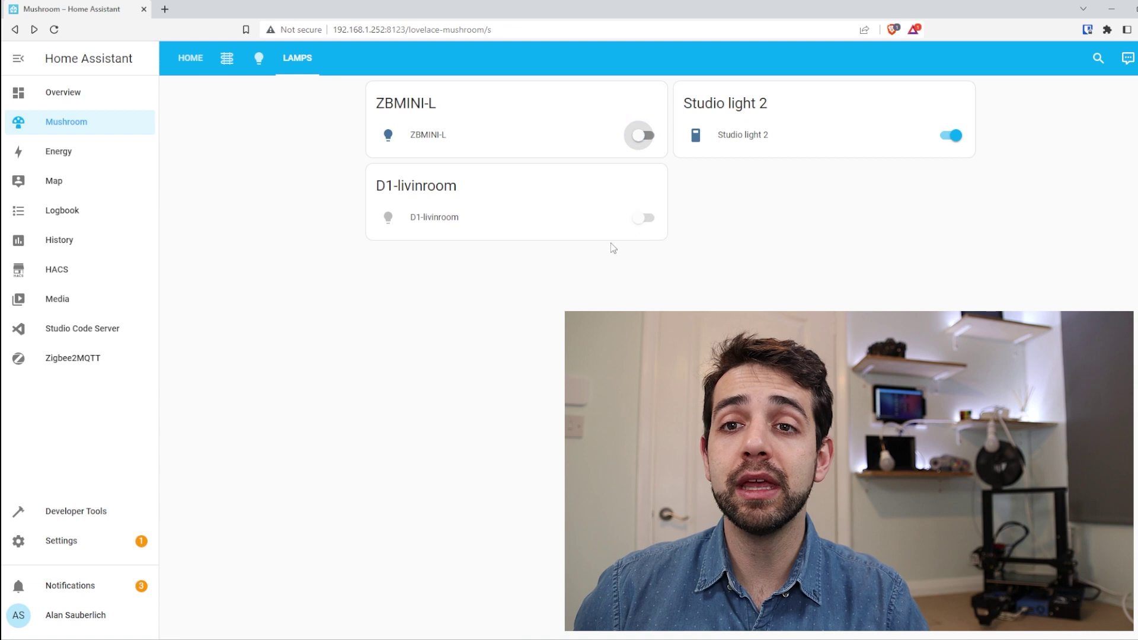
left_click(641, 136)
left_click(642, 219)
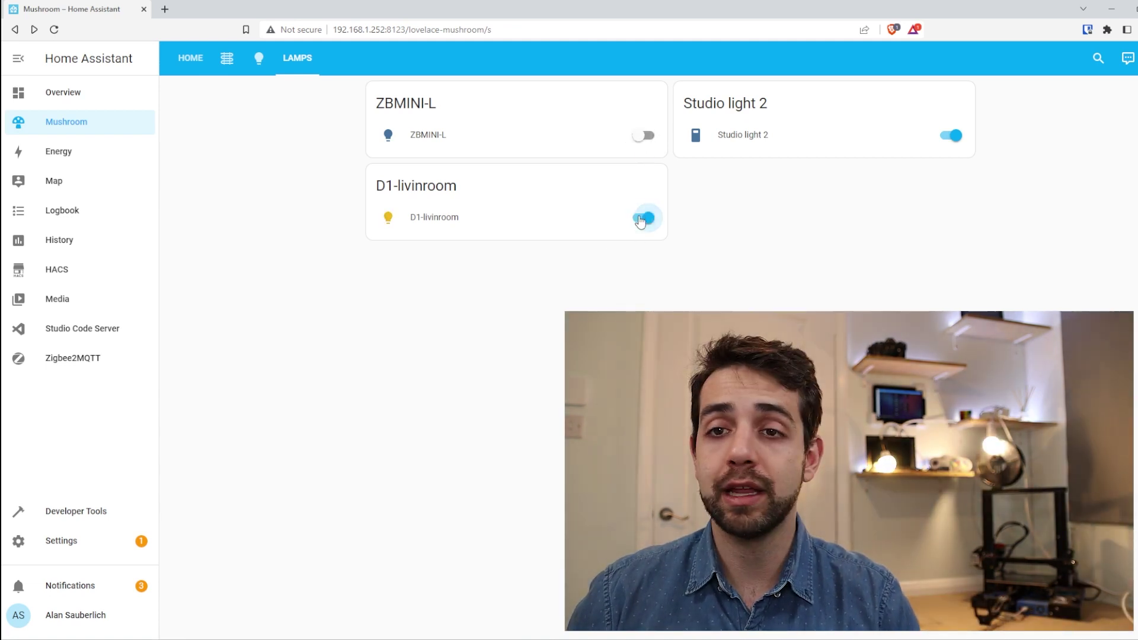
left_click(640, 220)
Turn on both ZBMINI-L and D1-livinroom, and turn both lights off again, starting with D1-livinroom.
left_click(643, 134)
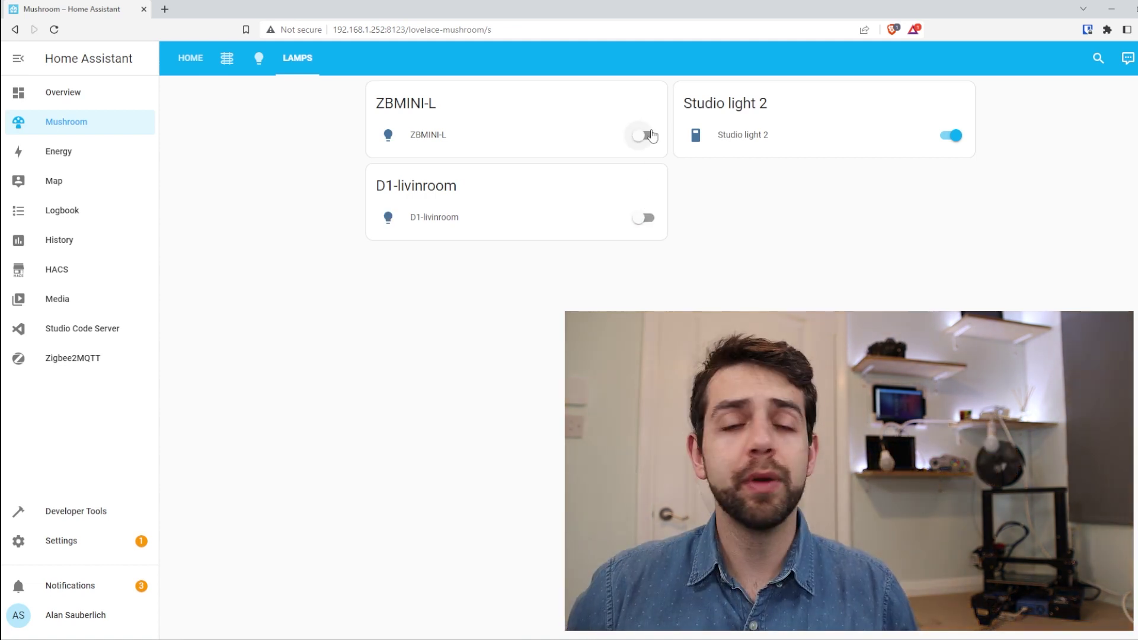
left_click(646, 218)
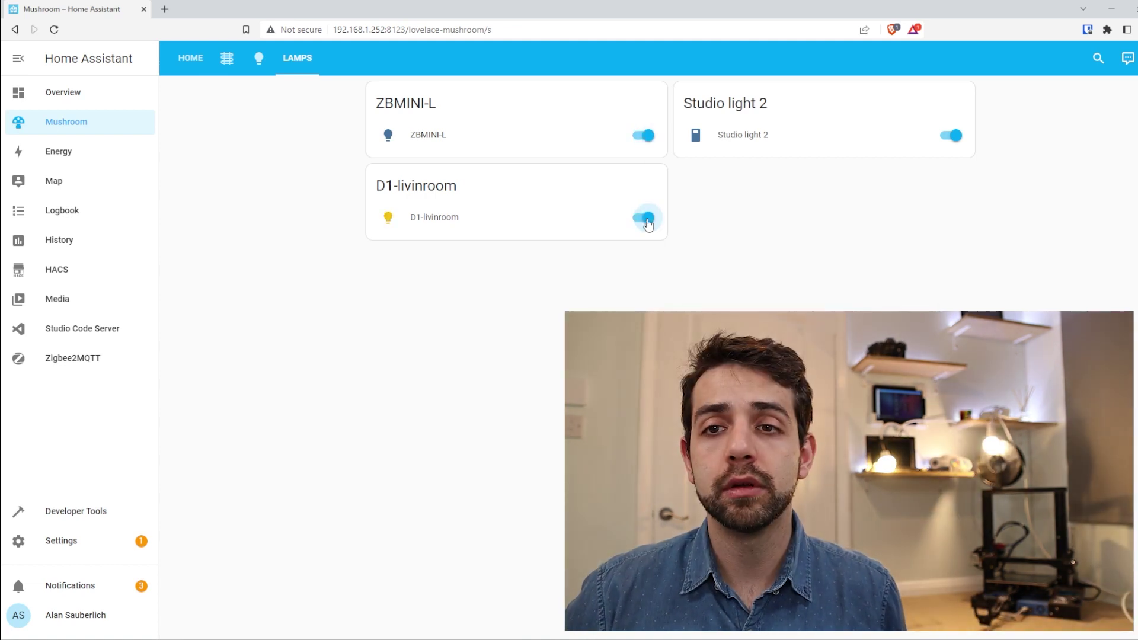
left_click(646, 218)
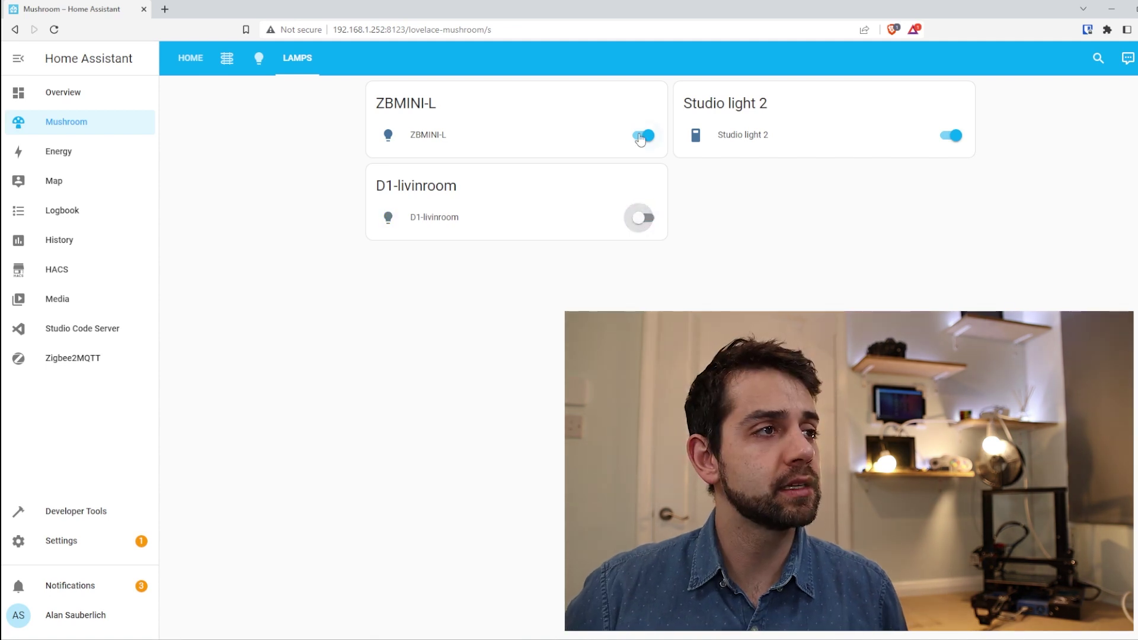
left_click(643, 135)
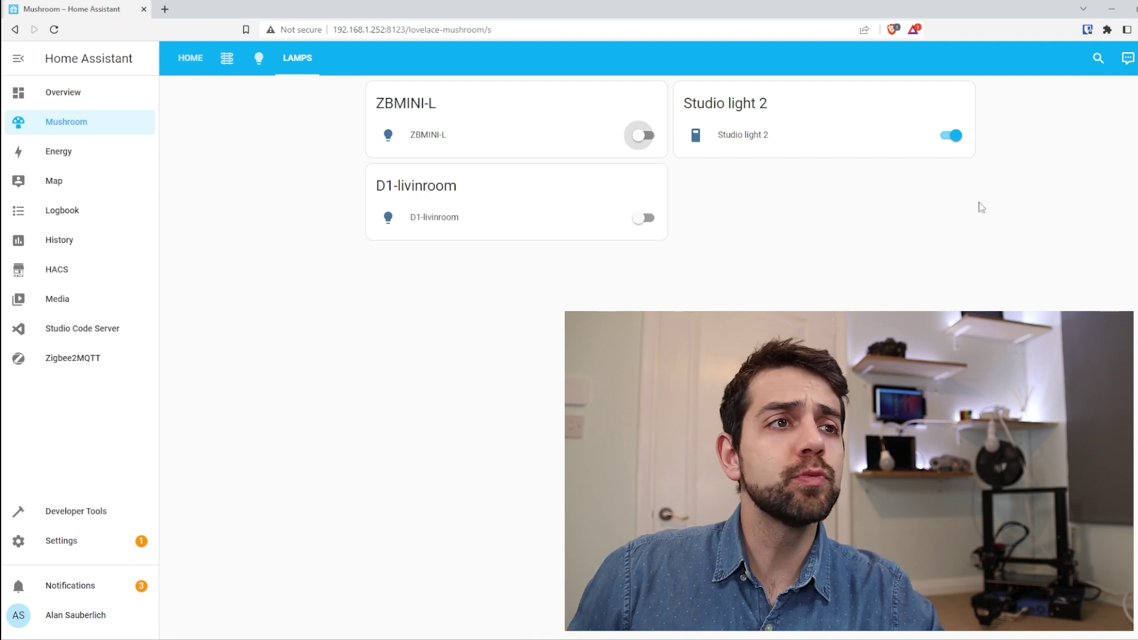
Turn off Studio light 2 and test ZBMINI-L by switching it on and off.
left_click(949, 137)
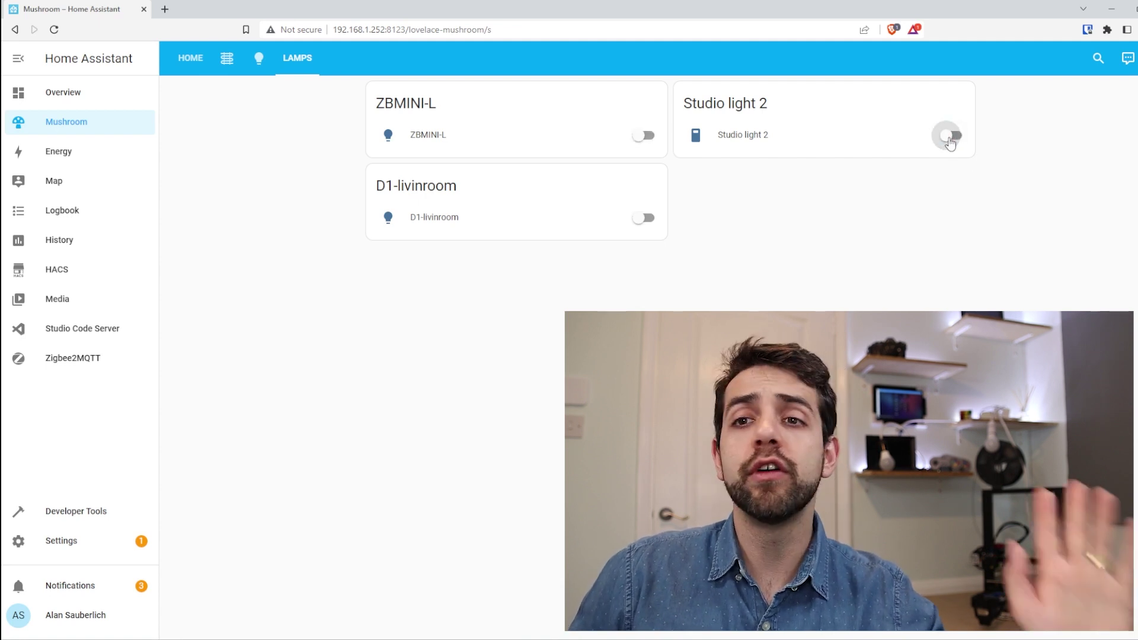
left_click(643, 137)
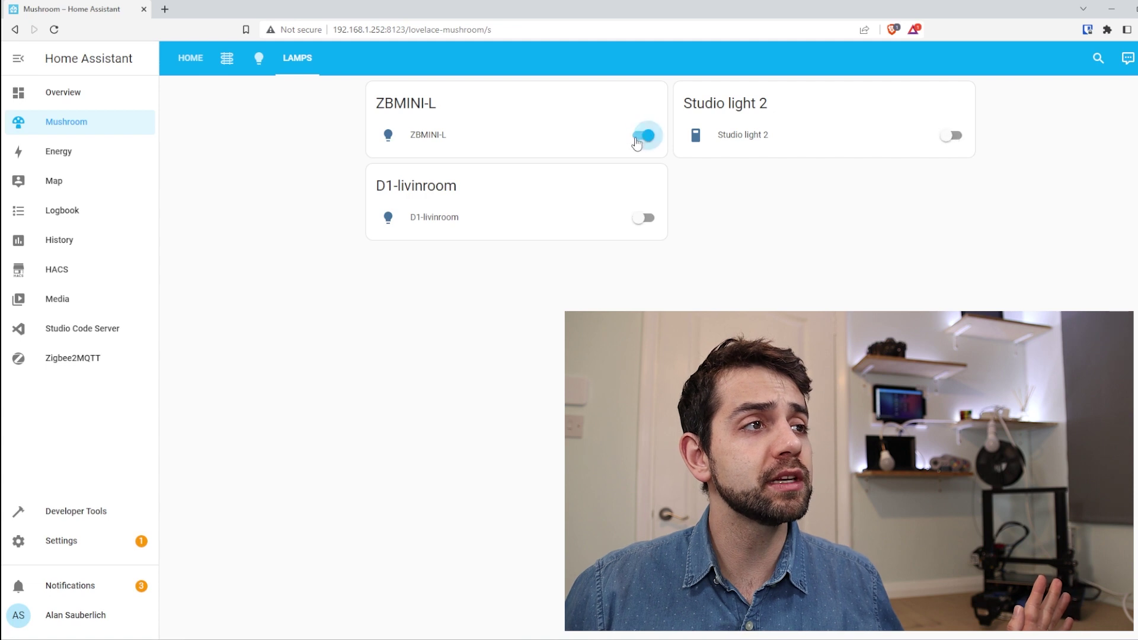
left_click(643, 137)
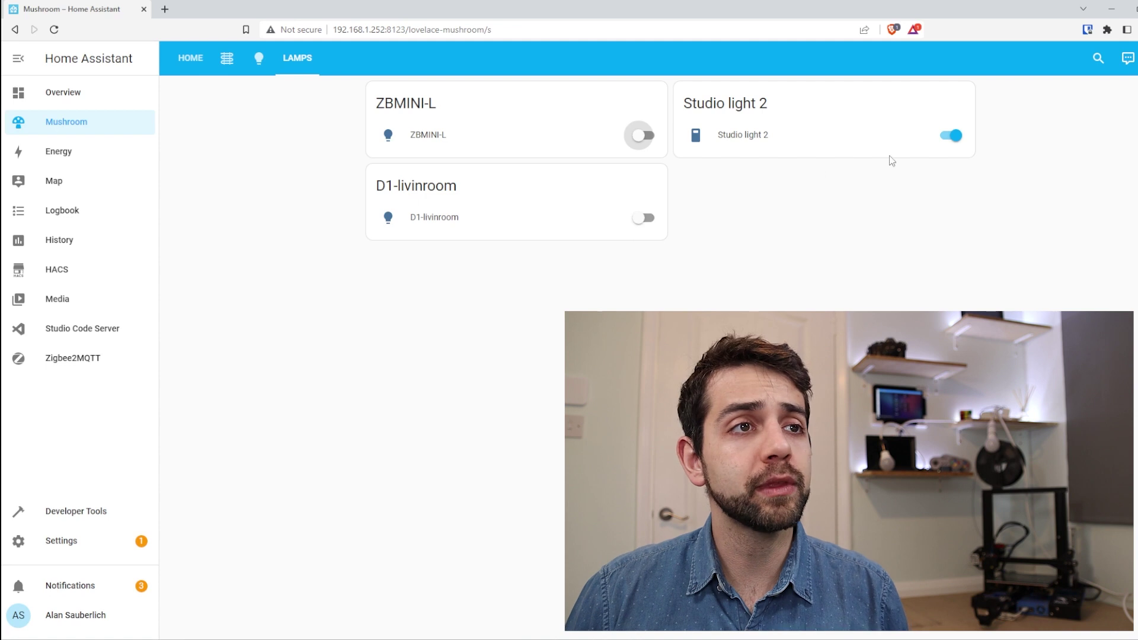
Toggle Studio light 2, ZBMINI-L and D1-livinroom in turn, leaving all three switched off.
left_click(951, 138)
left_click(948, 138)
left_click(647, 137)
left_click(646, 218)
left_click(949, 135)
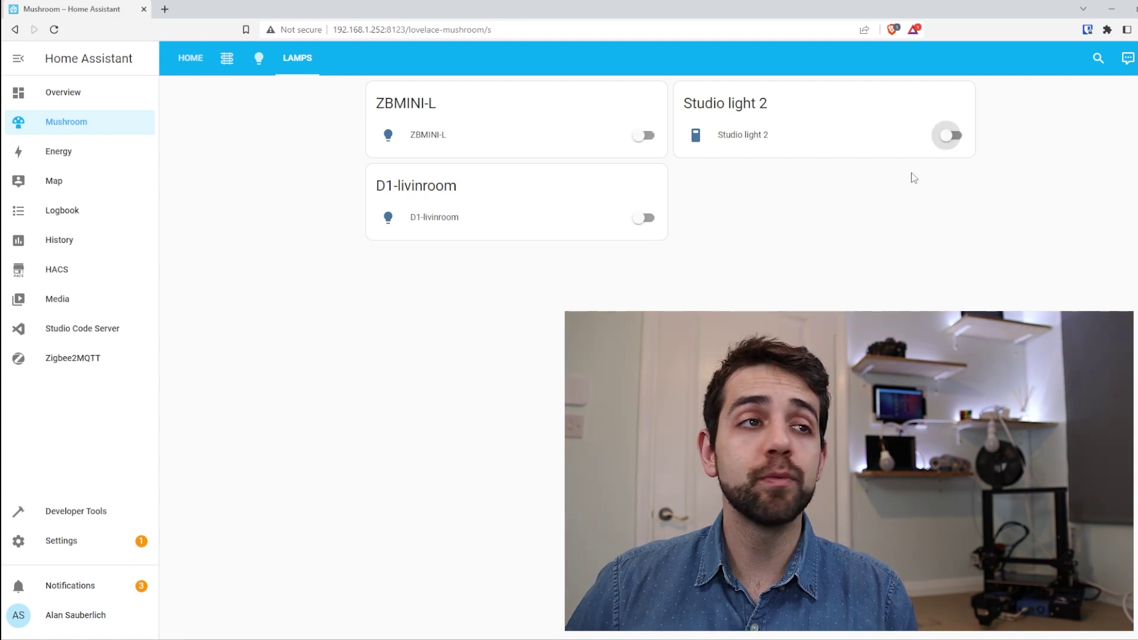
Turn Studio light 2 back on, and toggle ZBMINI-L and D1-livinroom to test them.
left_click(943, 138)
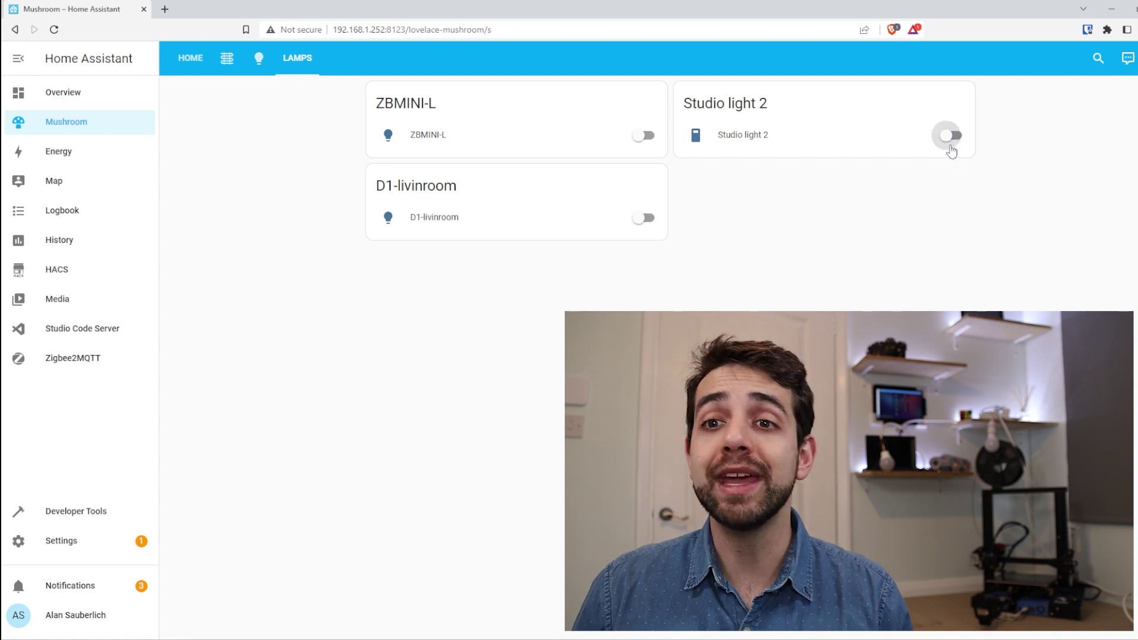
left_click(951, 145)
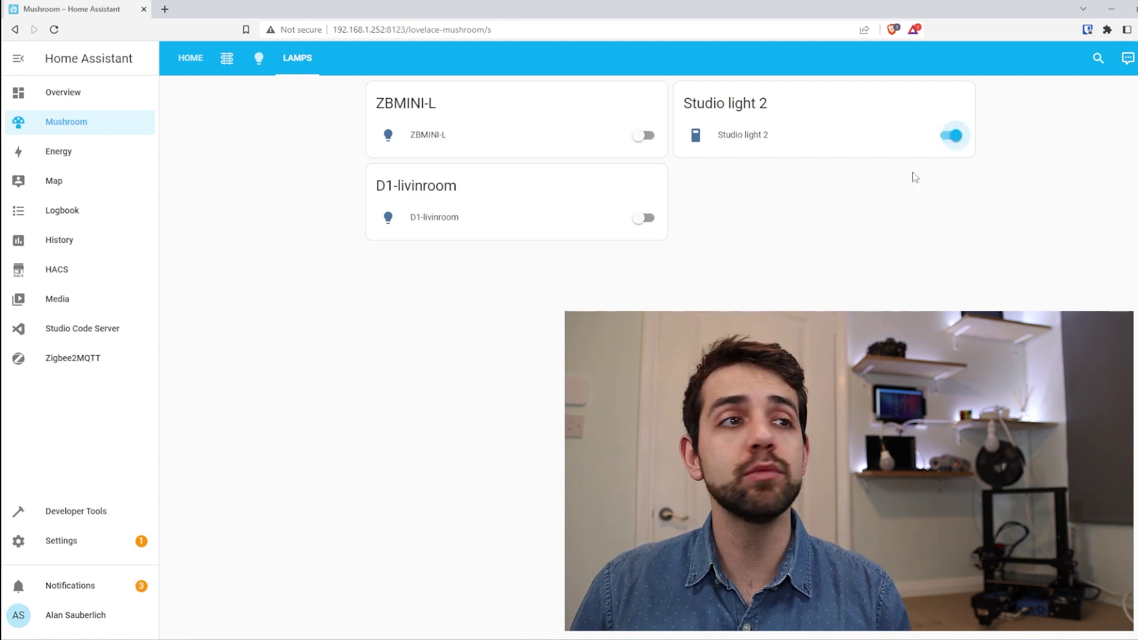
left_click(640, 136)
left_click(643, 217)
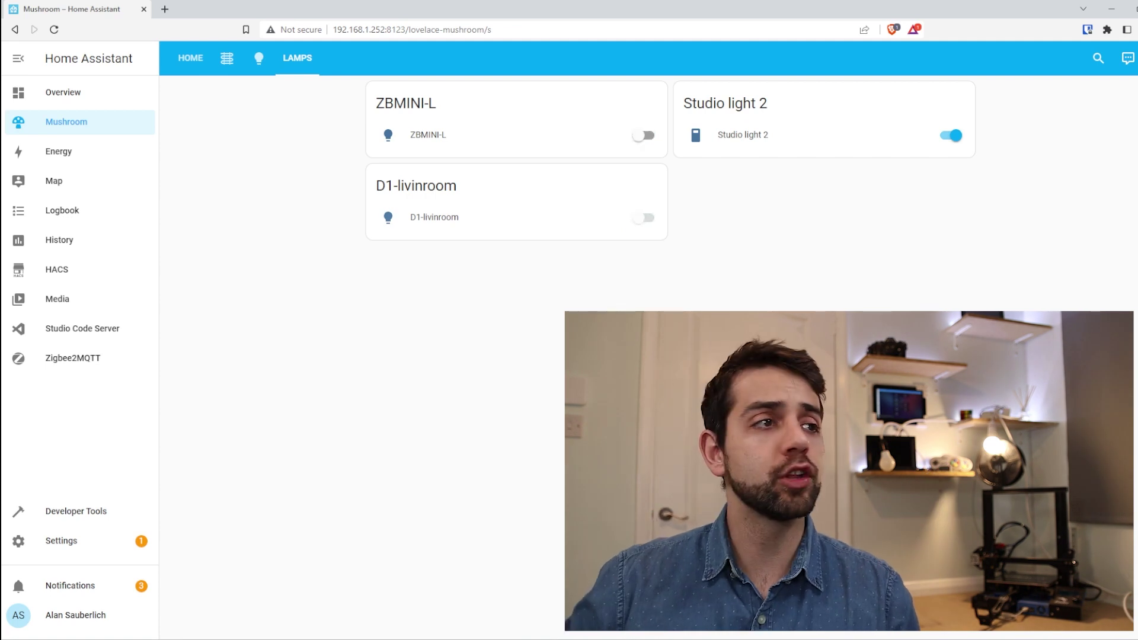
Switch D1-livinroom on and off, and repeat the same on-off test with ZBMINI-L.
left_click(646, 218)
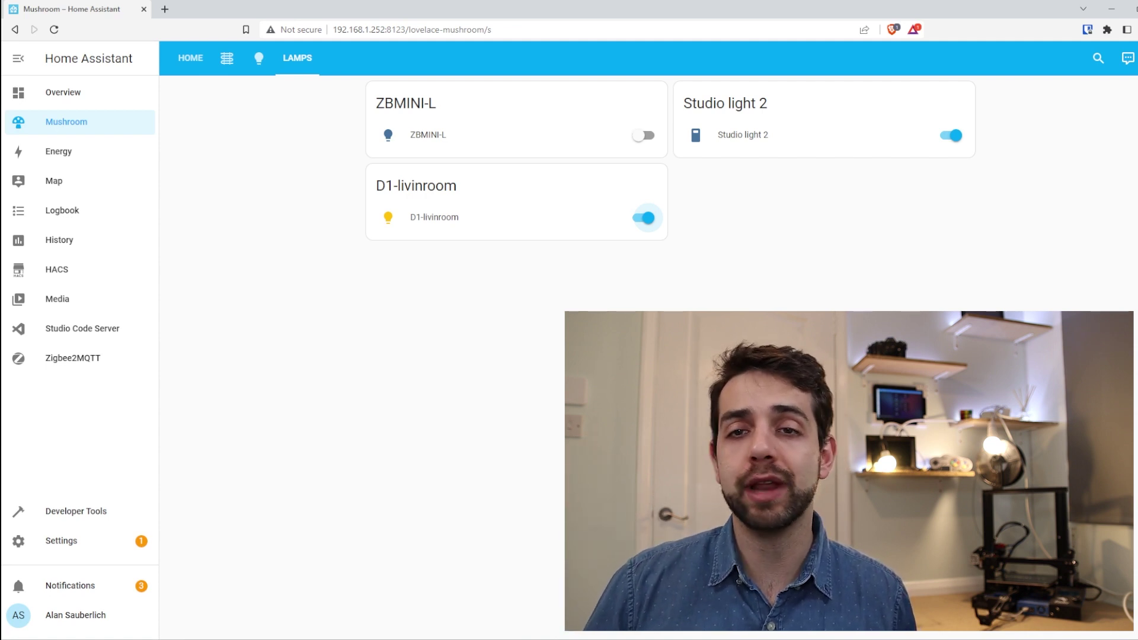
left_click(643, 217)
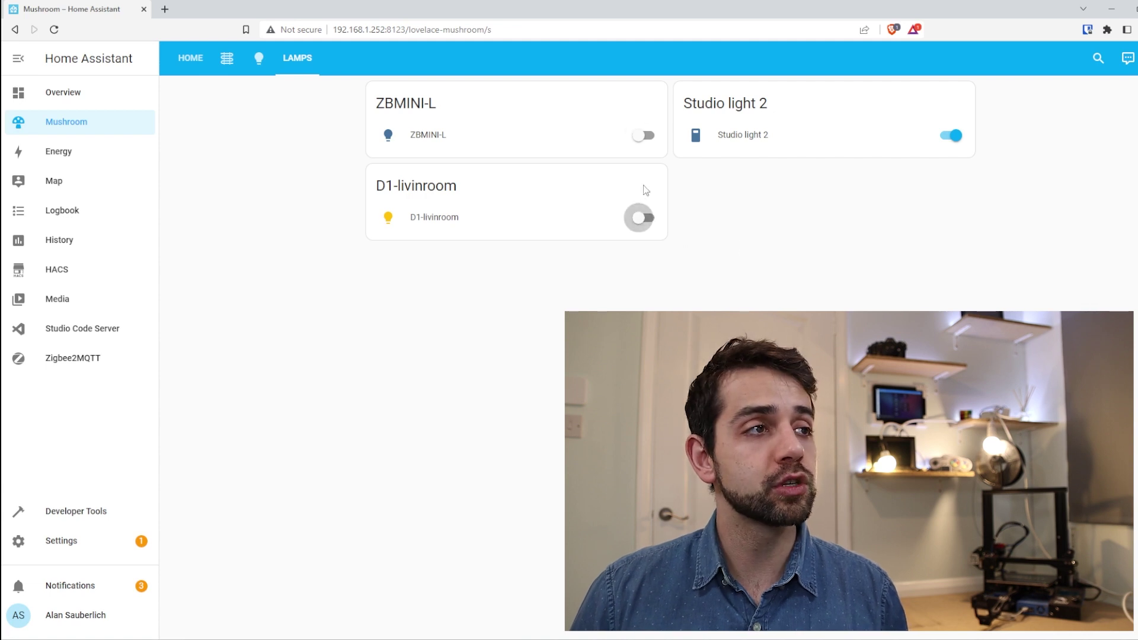
left_click(643, 135)
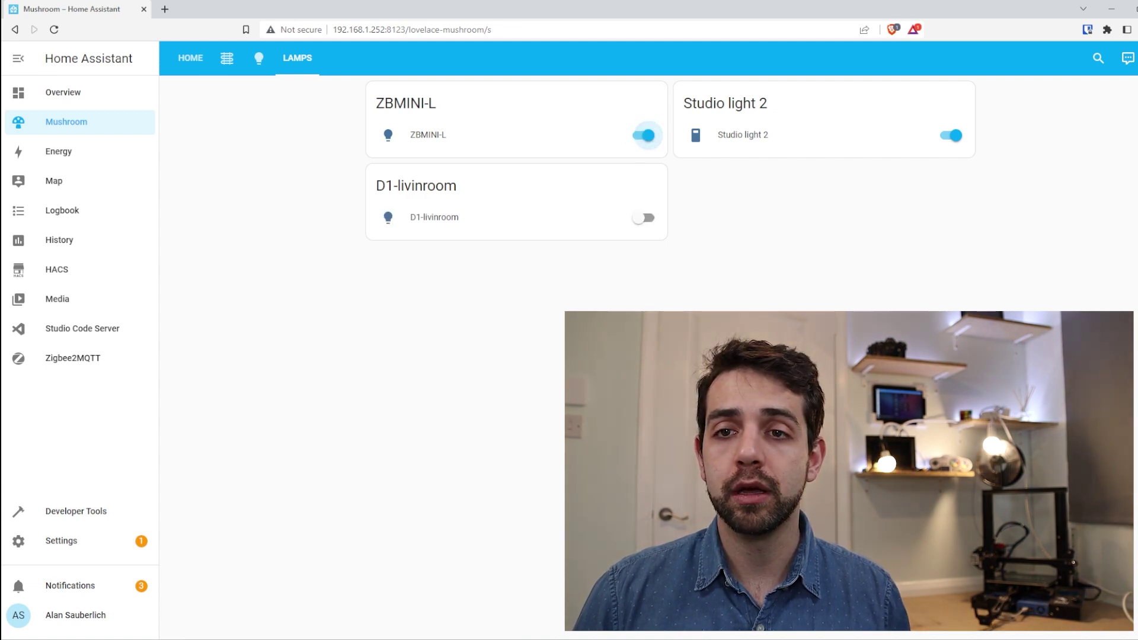
left_click(638, 141)
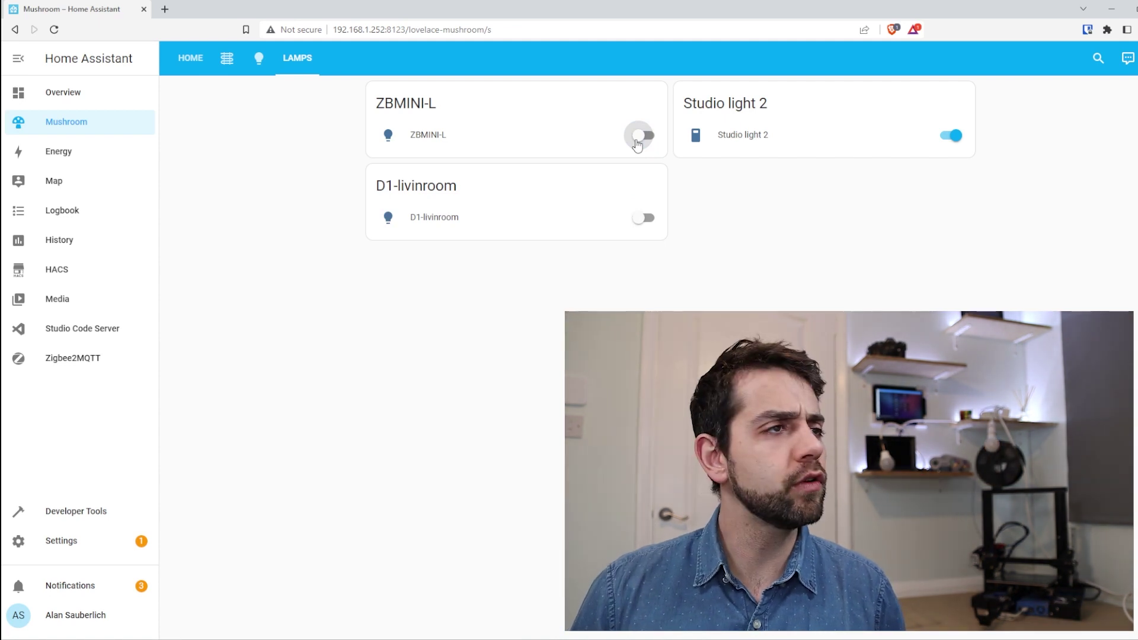
Toggle ZBMINI-L, turn on D1-livinroom, and switch Studio light 2 off and back on.
left_click(639, 136)
left_click(643, 218)
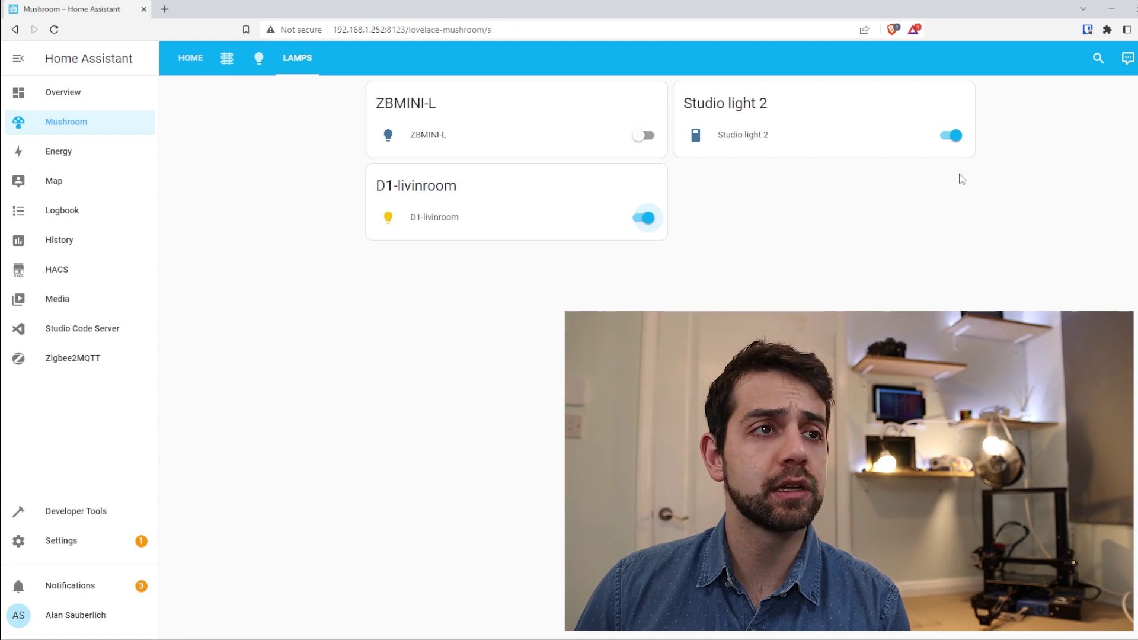
left_click(950, 135)
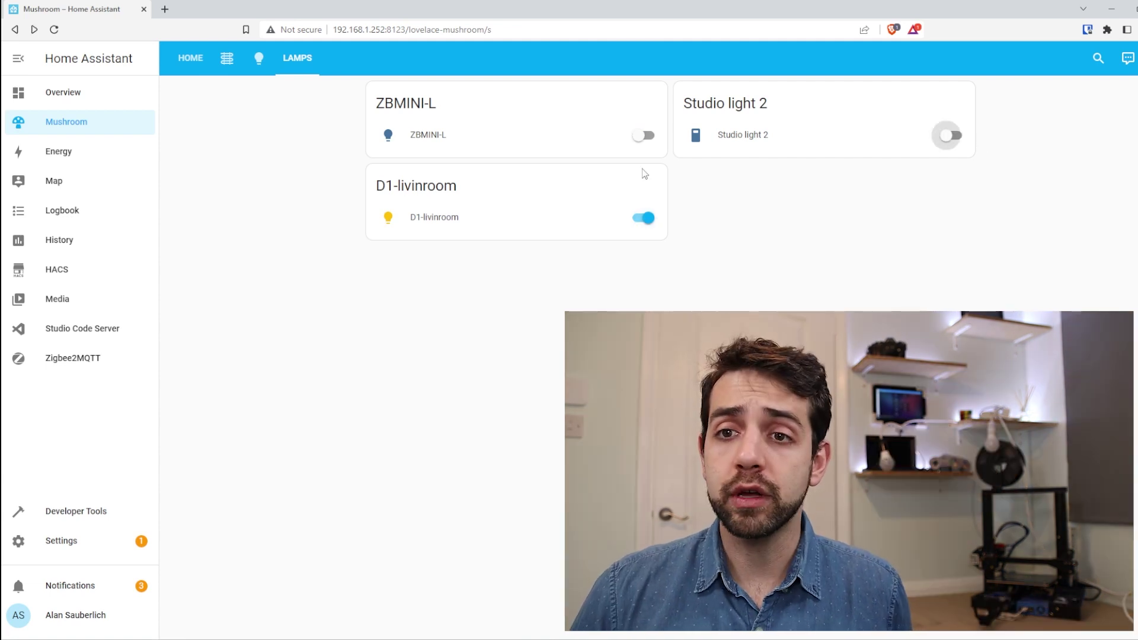
left_click(949, 148)
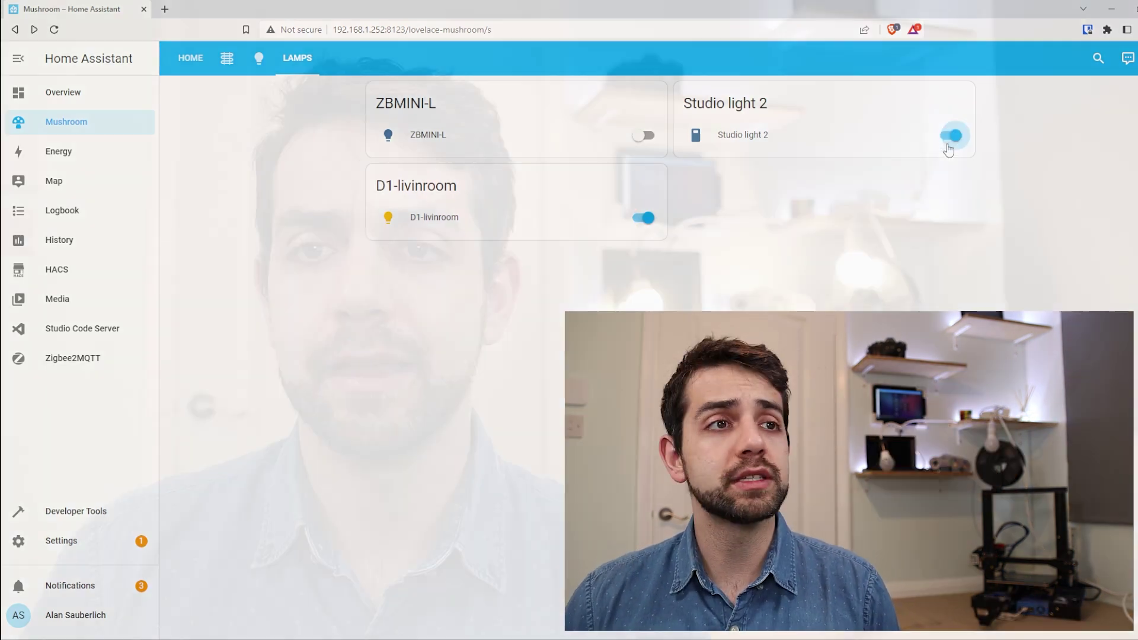